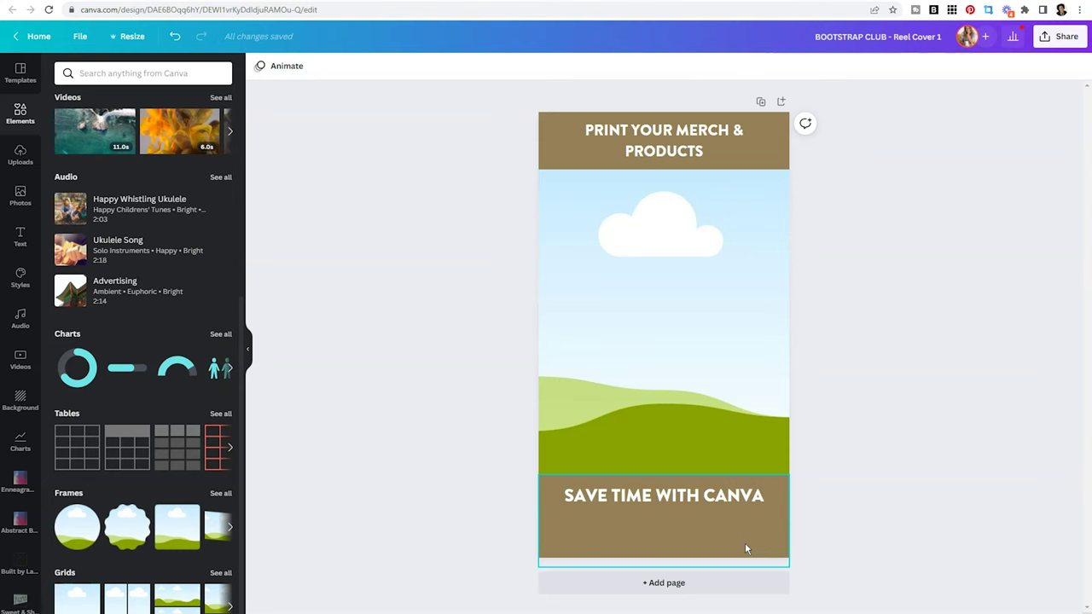
left_click(737, 499)
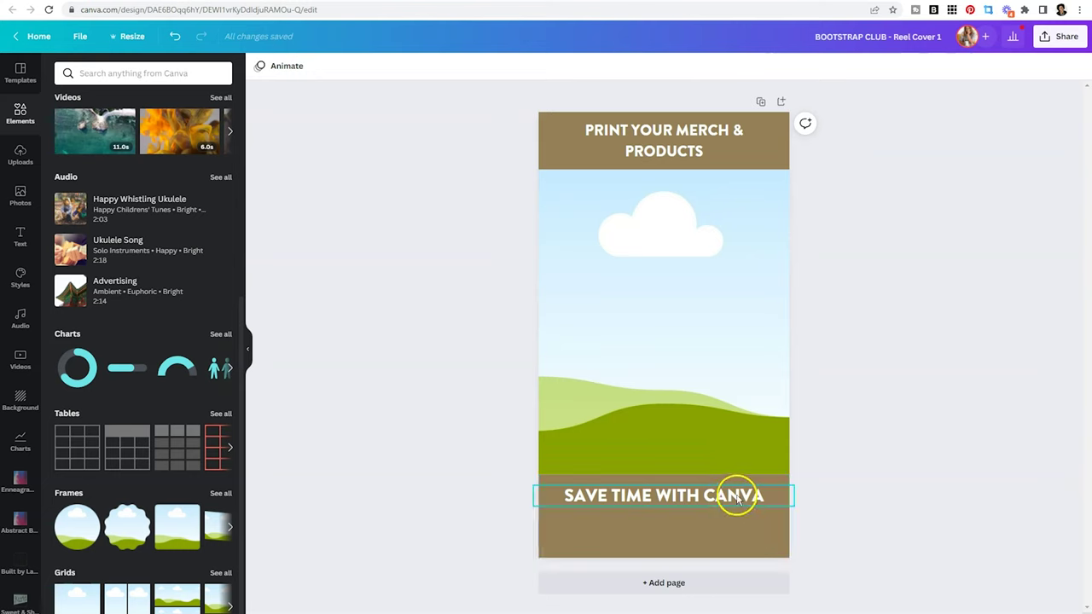
left_click(736, 501)
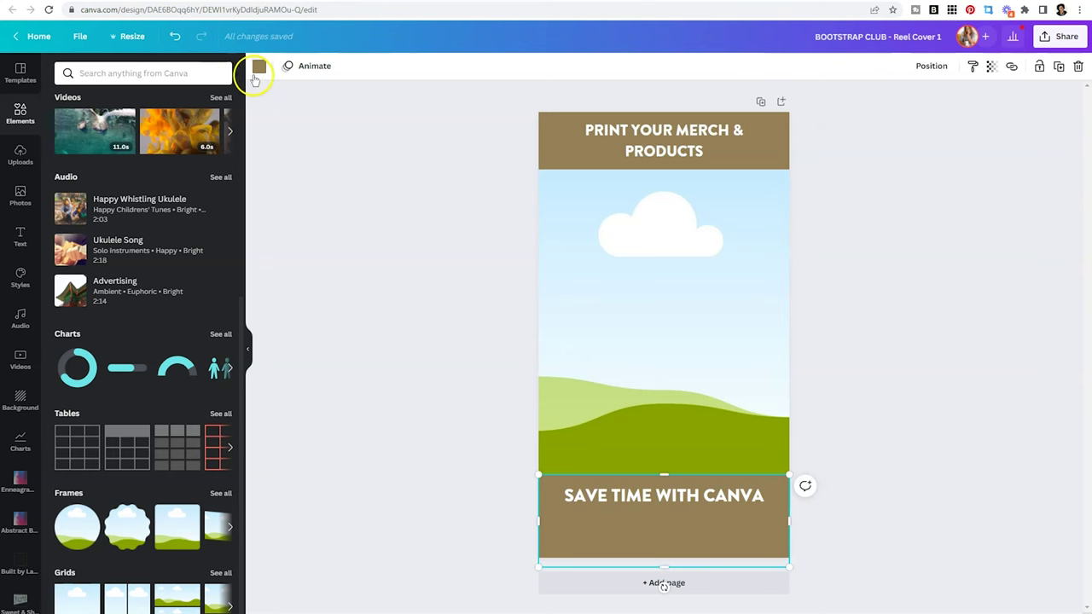
left_click(256, 71)
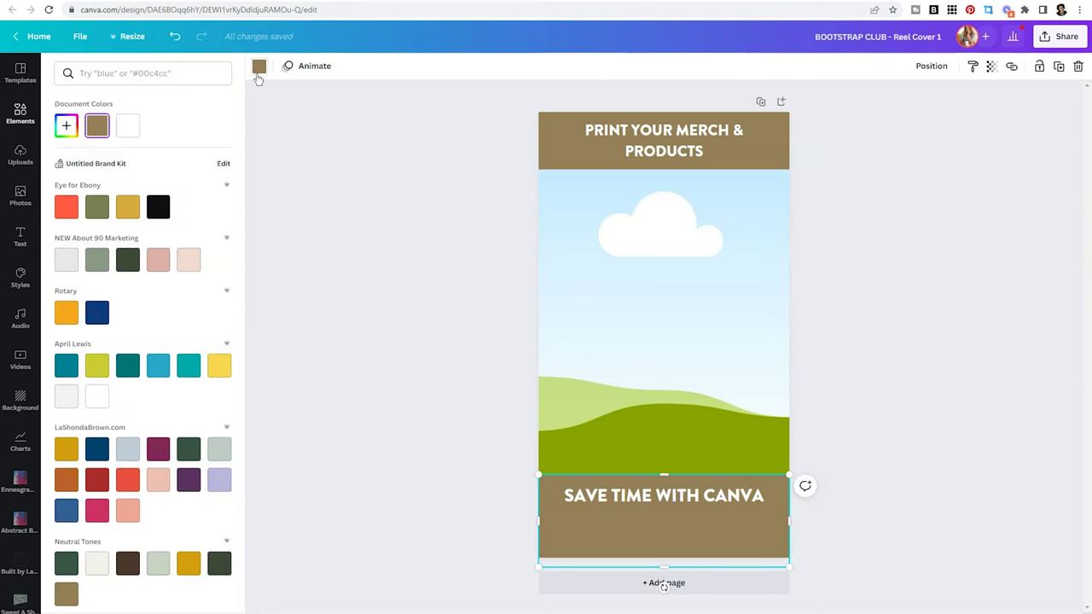
left_click(66, 125)
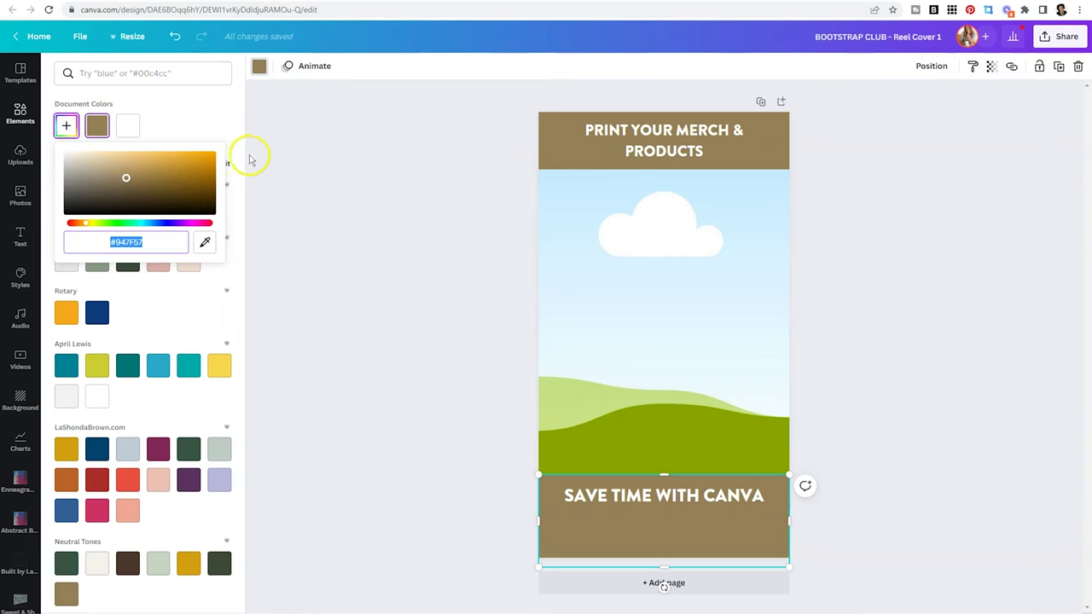
left_click(293, 142)
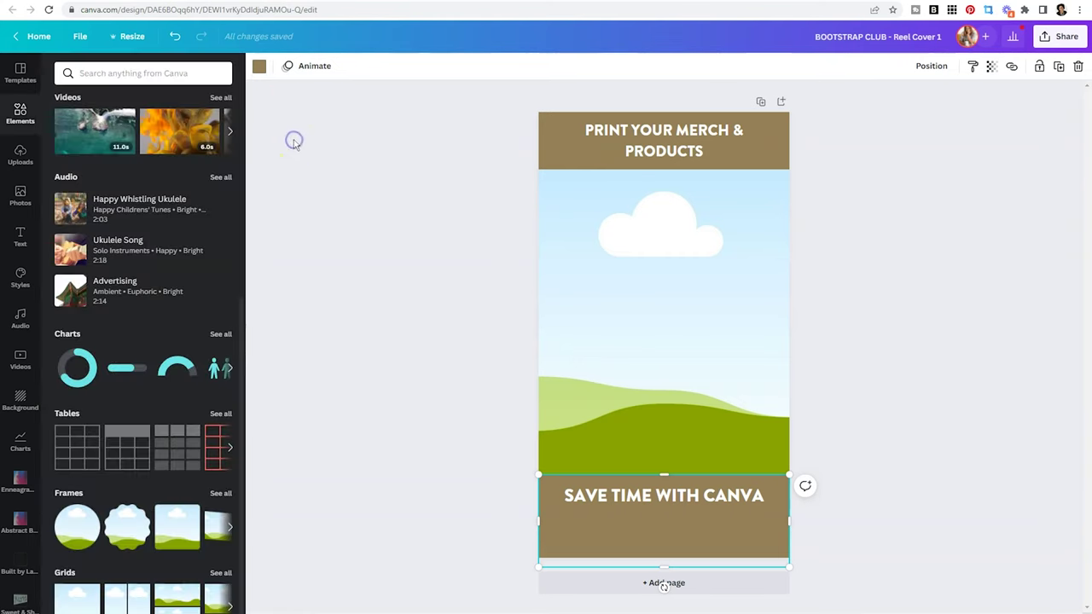
left_click(929, 389)
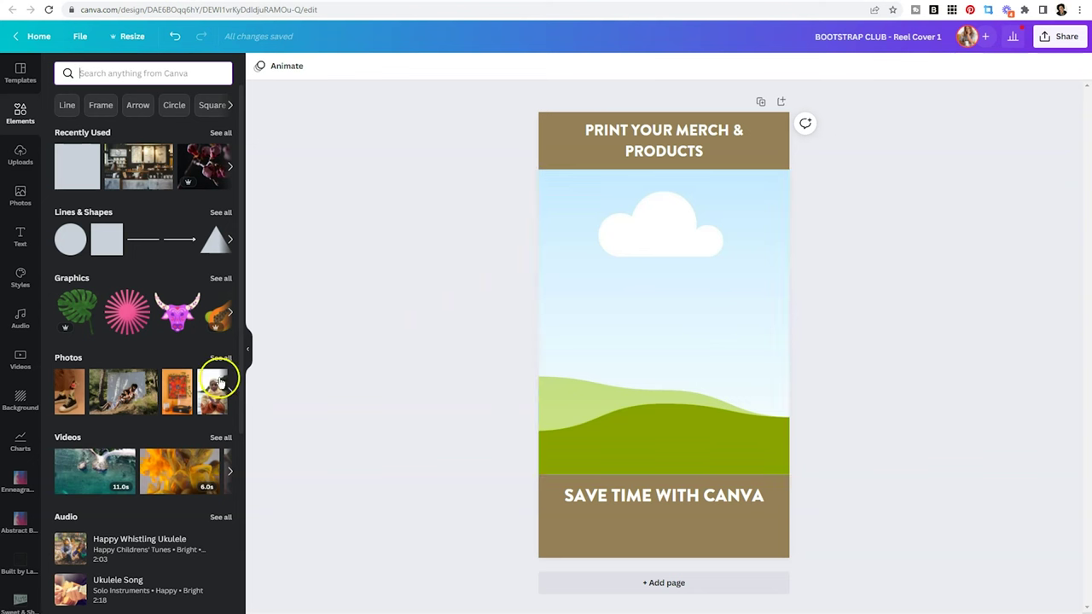
Place the photo of friends on a grassy hillside into the middle sky frame.
left_click(141, 394)
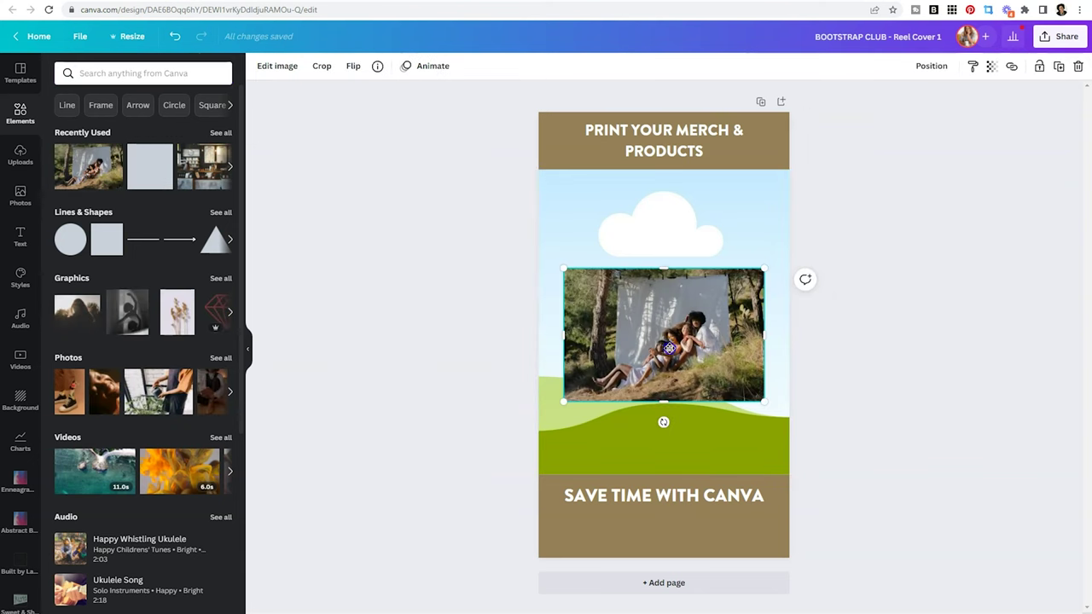
left_click_drag(668, 348, 674, 361)
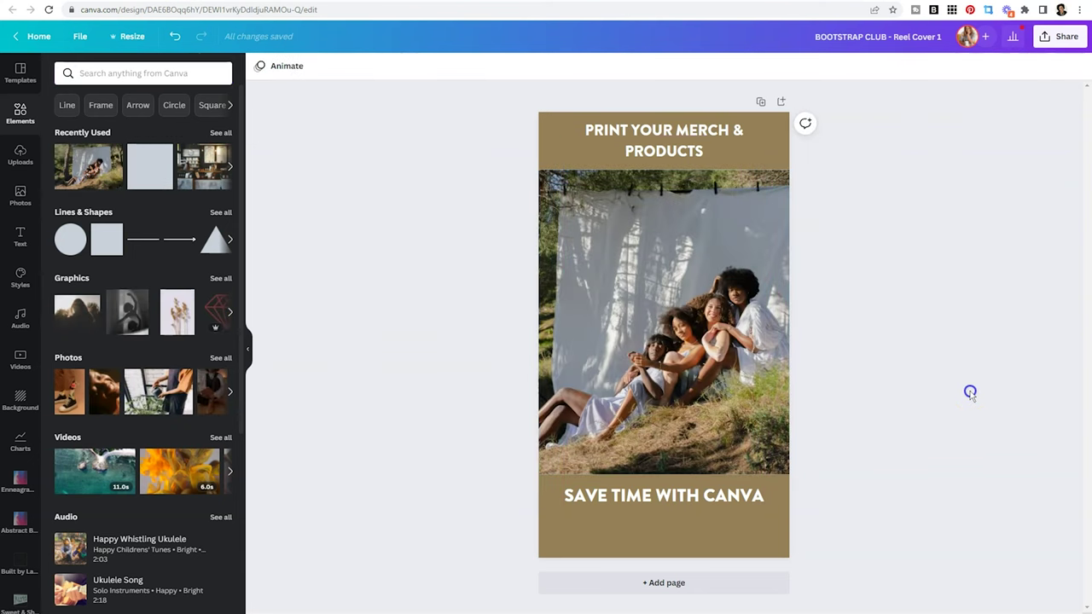
left_click(103, 236)
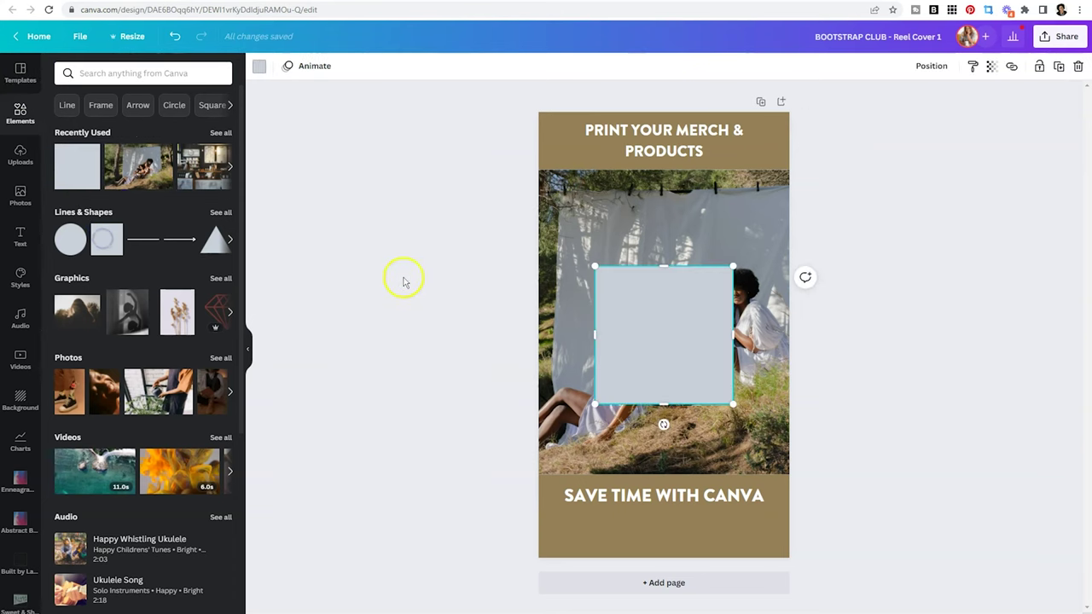
Stretch the grey square to full page width and set its transparency to about 46.
left_click_drag(593, 267, 515, 228)
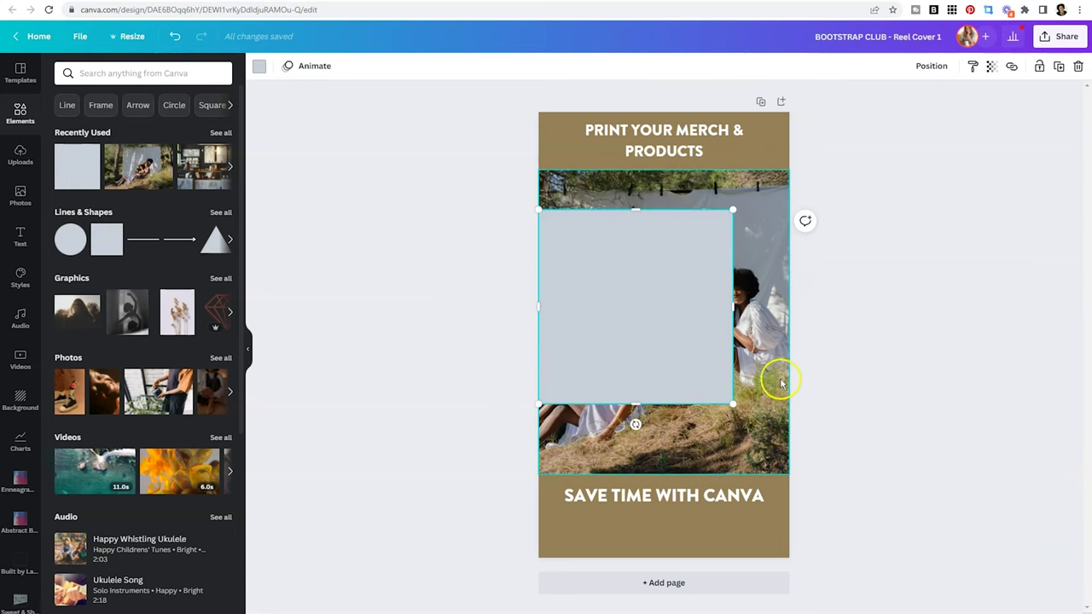
left_click_drag(731, 404, 800, 461)
left_click(931, 66)
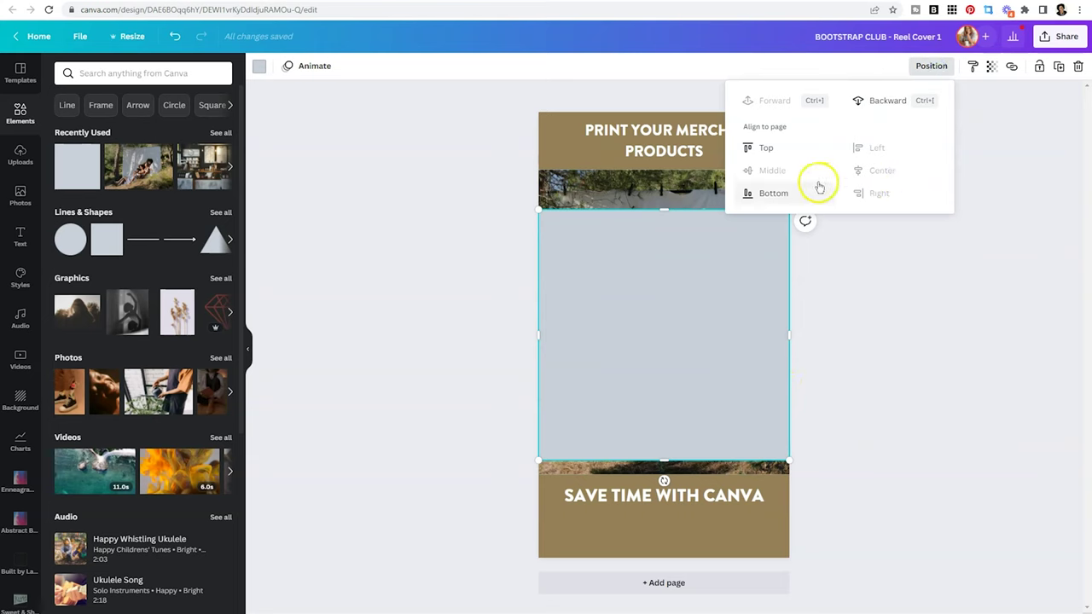
left_click(894, 219)
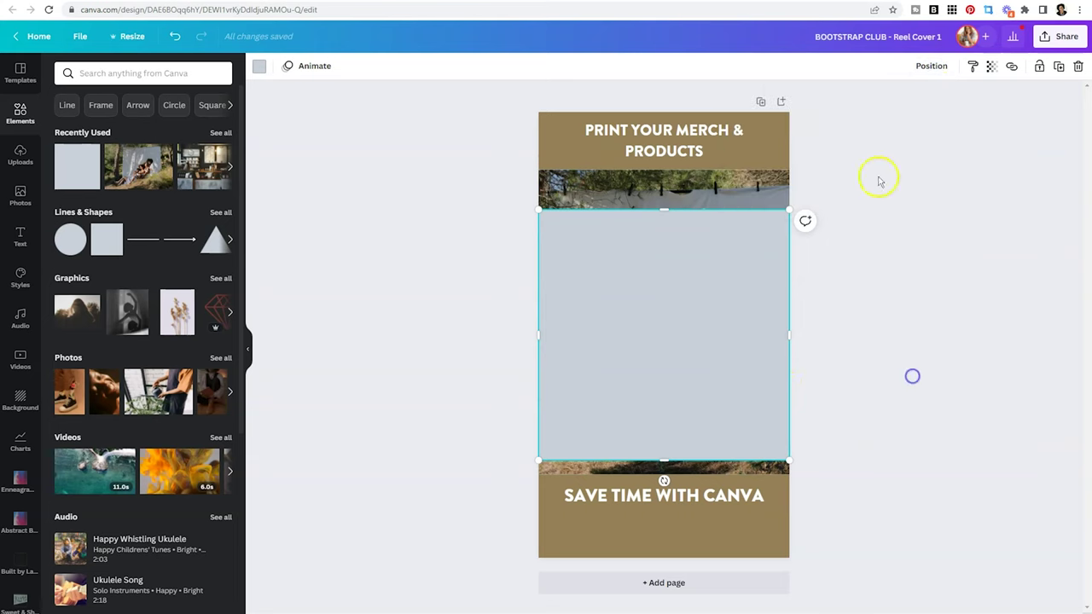
left_click(990, 66)
left_click_drag(952, 100, 913, 100)
left_click(915, 276)
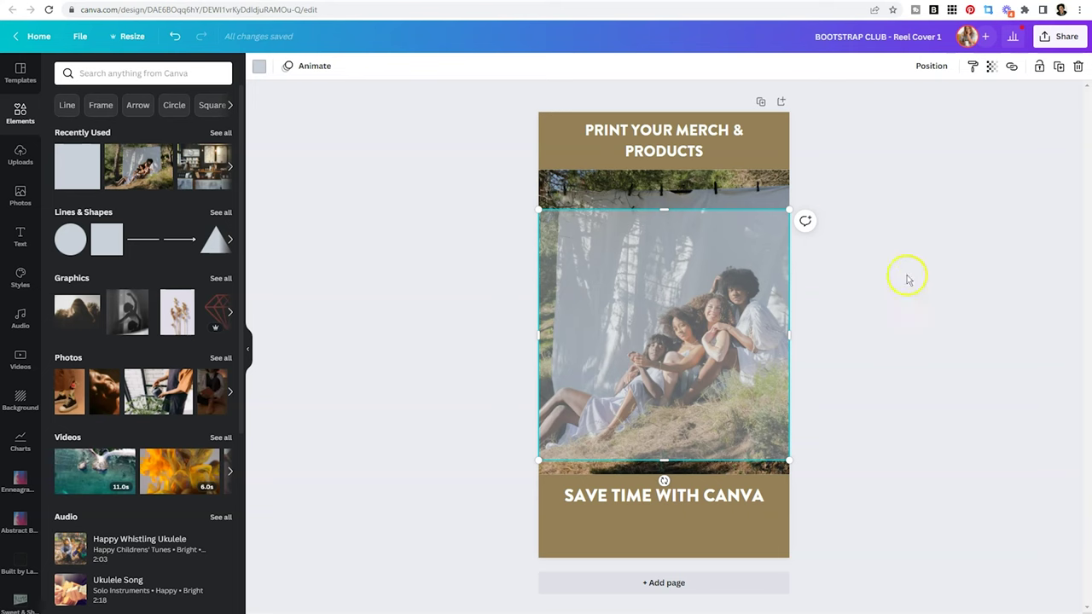
Crop the friends photo, enlarging it in its frame and shifting it slightly left and down.
left_click(707, 191)
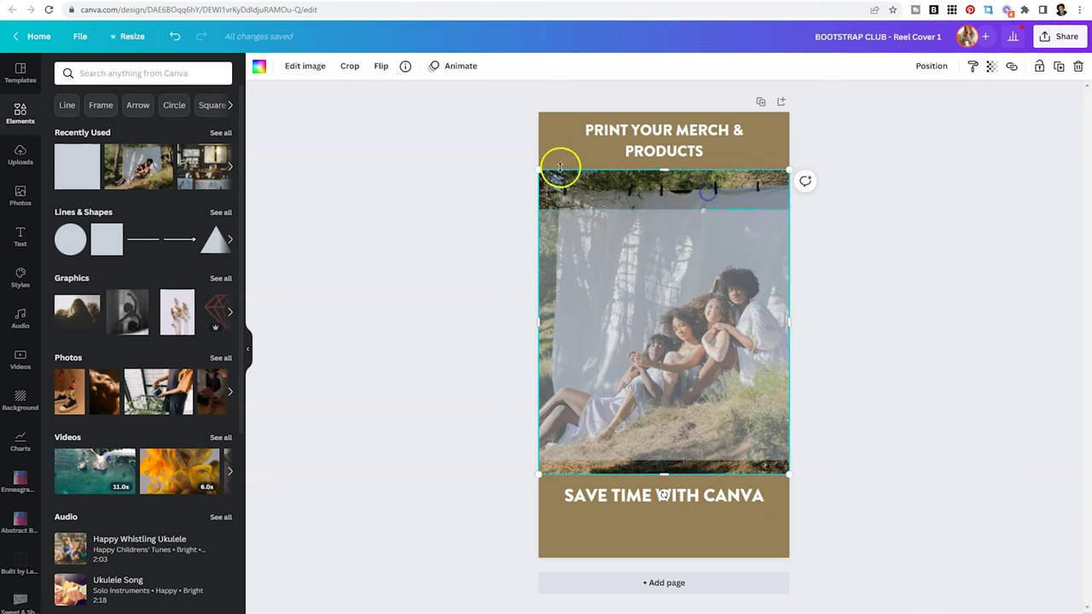
left_click(353, 72)
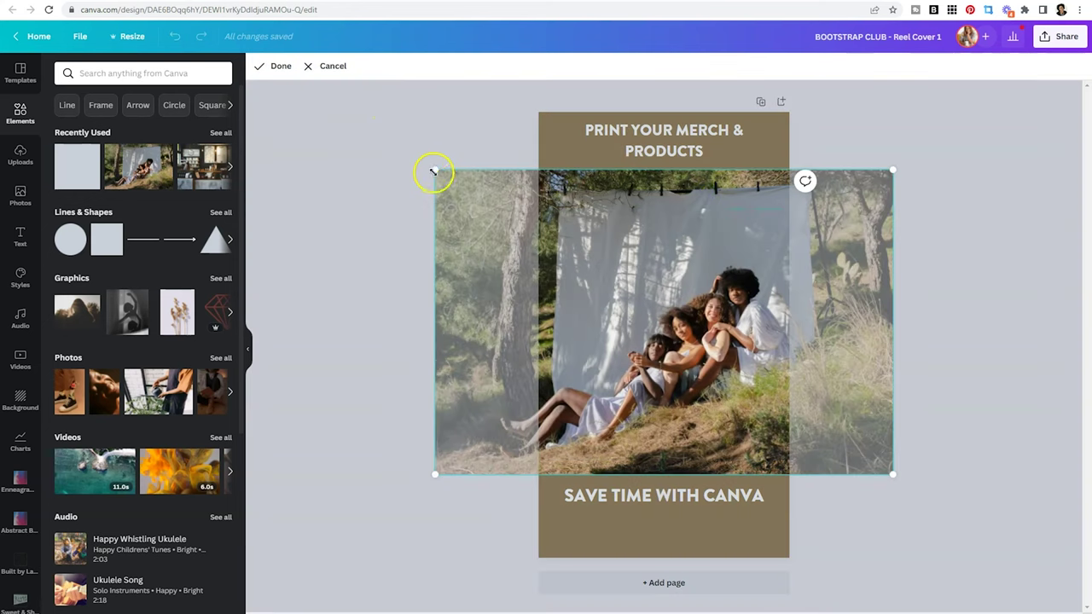
left_click_drag(434, 171, 361, 120)
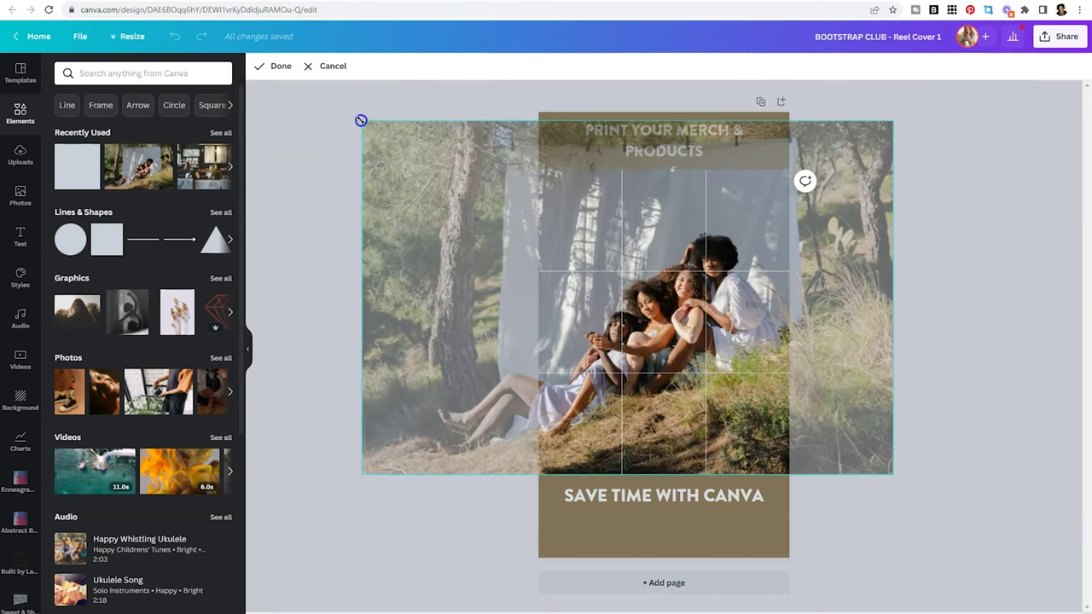
left_click_drag(891, 474, 921, 521)
left_click_drag(671, 341, 660, 343)
left_click(988, 299)
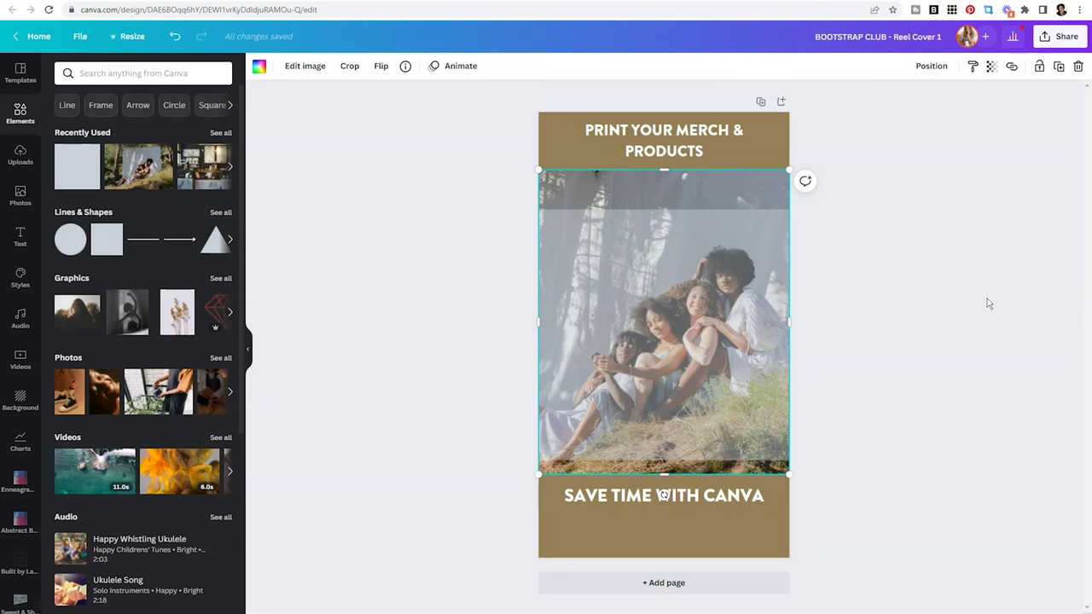
left_click(829, 332)
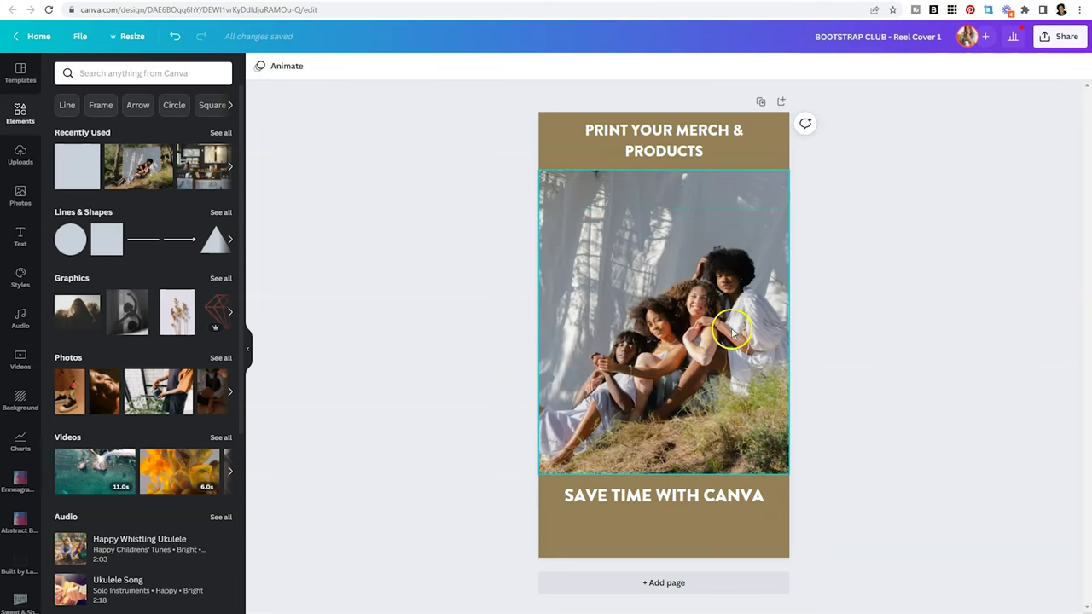
left_click(736, 334)
key("Delete")
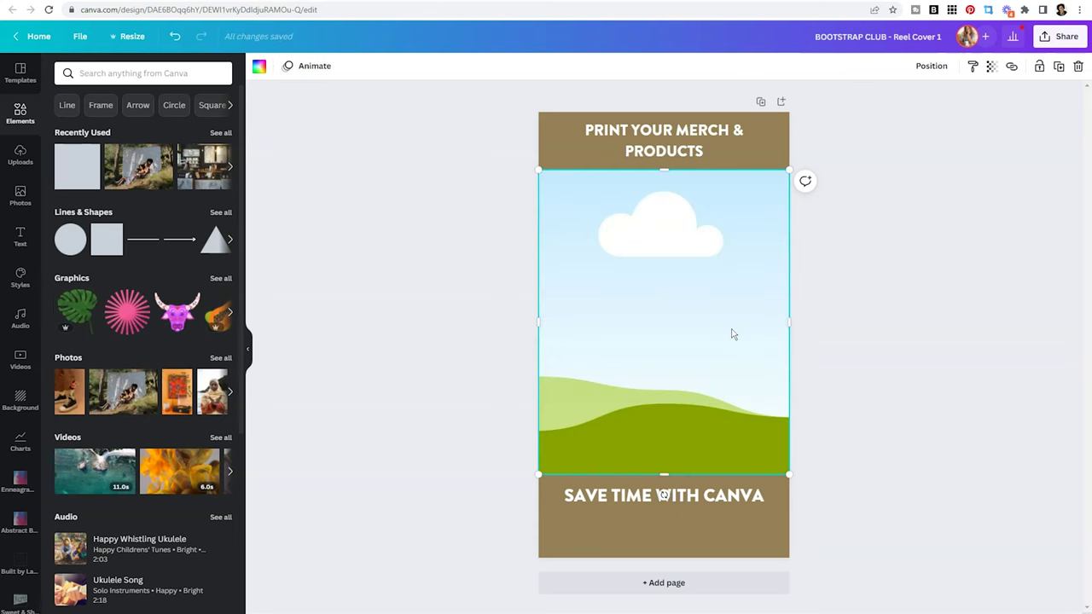
left_click(819, 341)
left_click(758, 538)
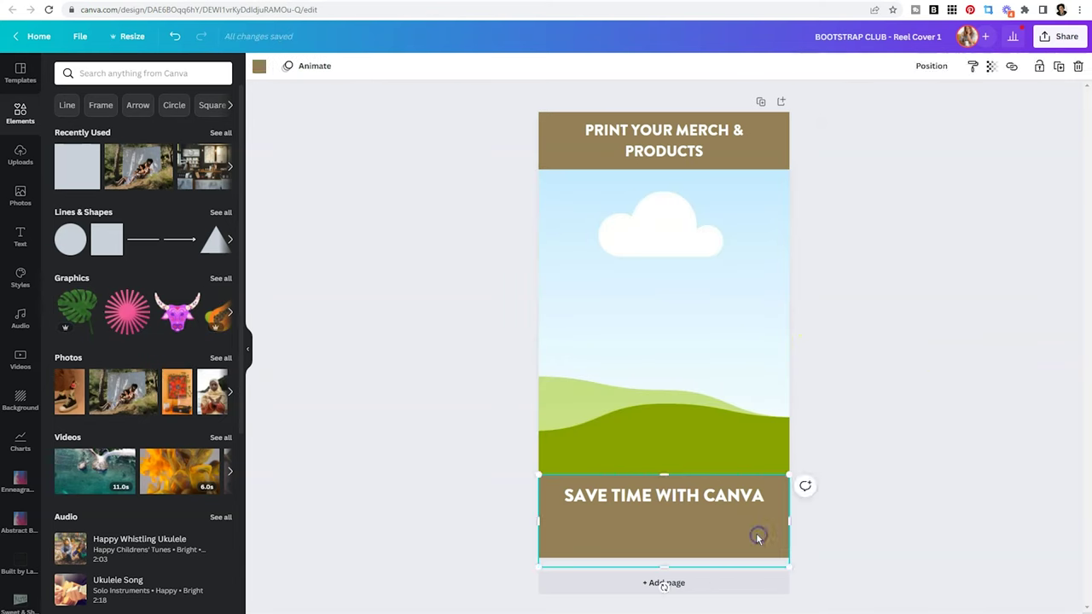
left_click(556, 156)
left_click(700, 499)
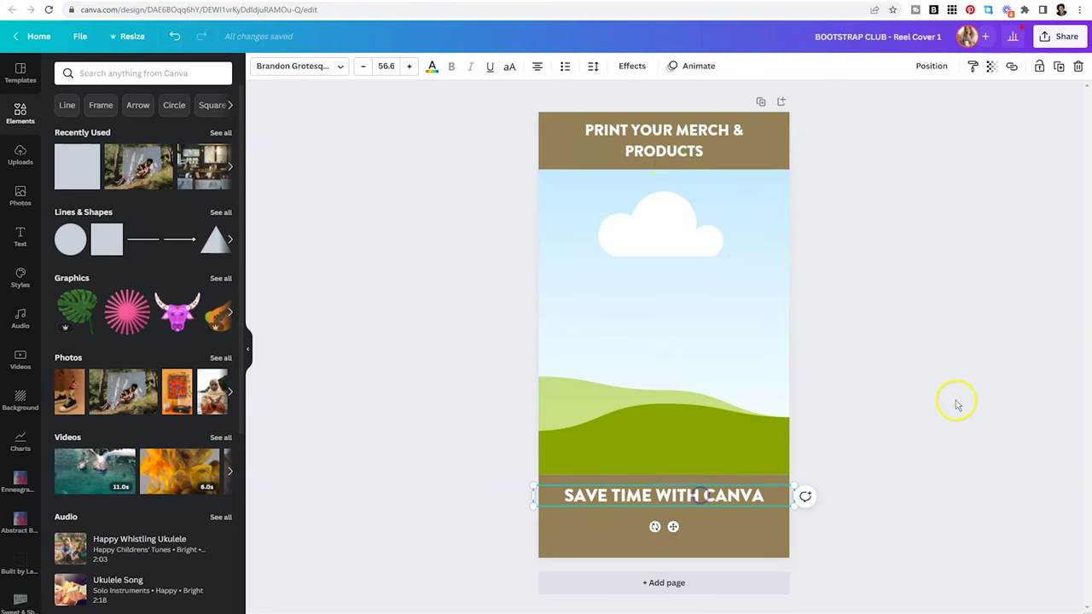
left_click(953, 401)
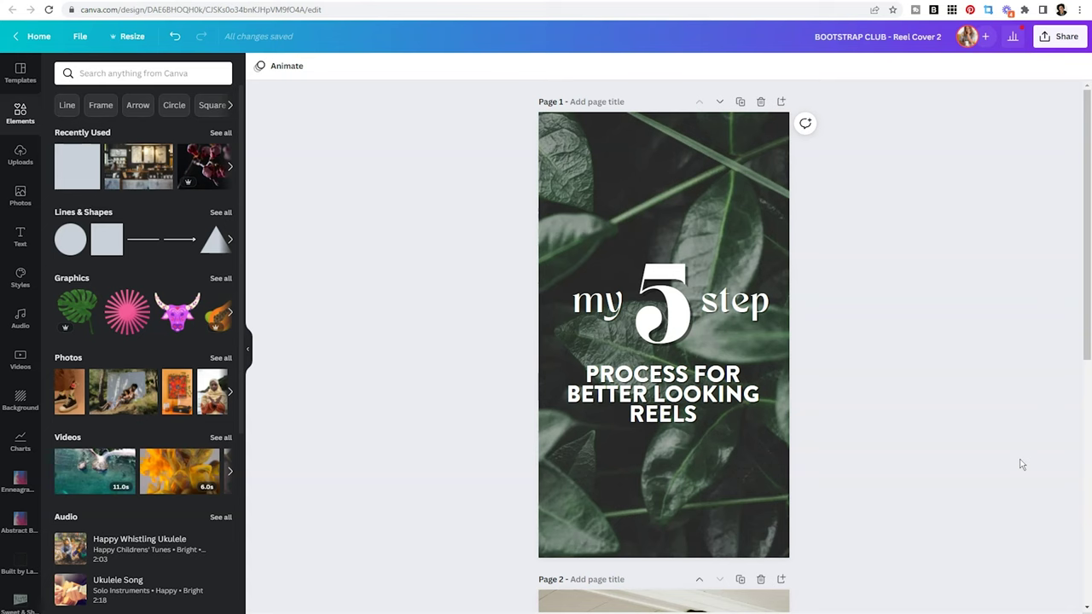
Open Reel Cover 2 and select its 'PROCESS FOR BETTER LOOKING REELS' text.
left_click(978, 440)
left_click(732, 391)
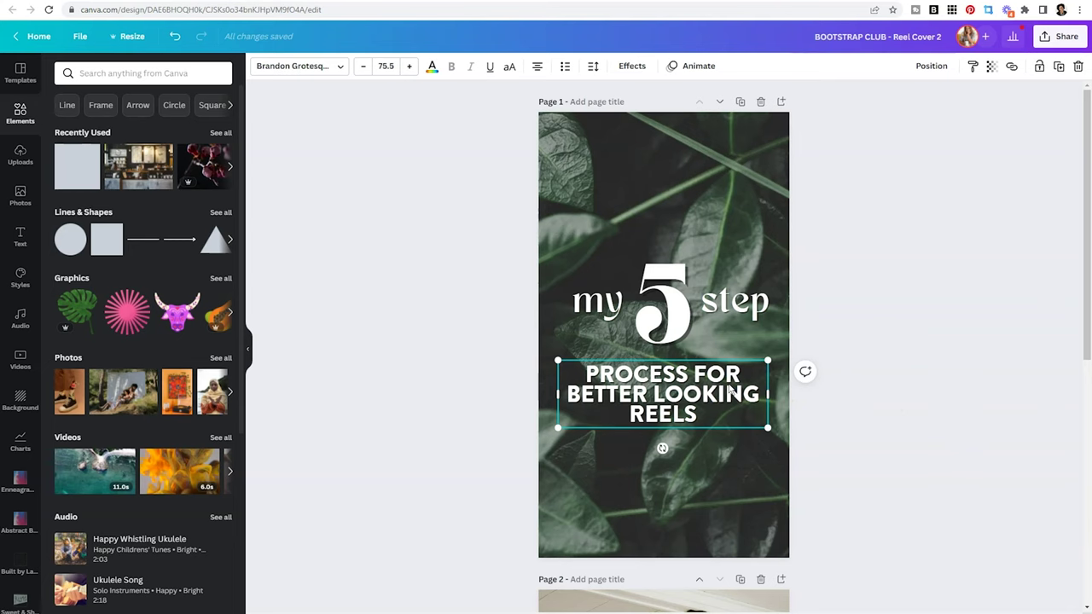
left_click(632, 66)
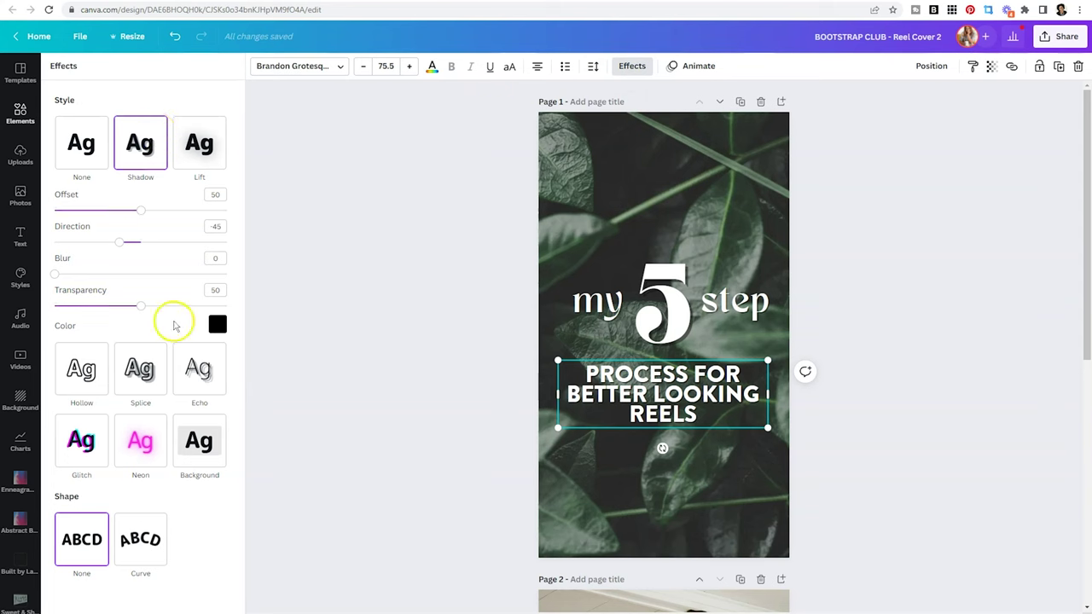
left_click(673, 319)
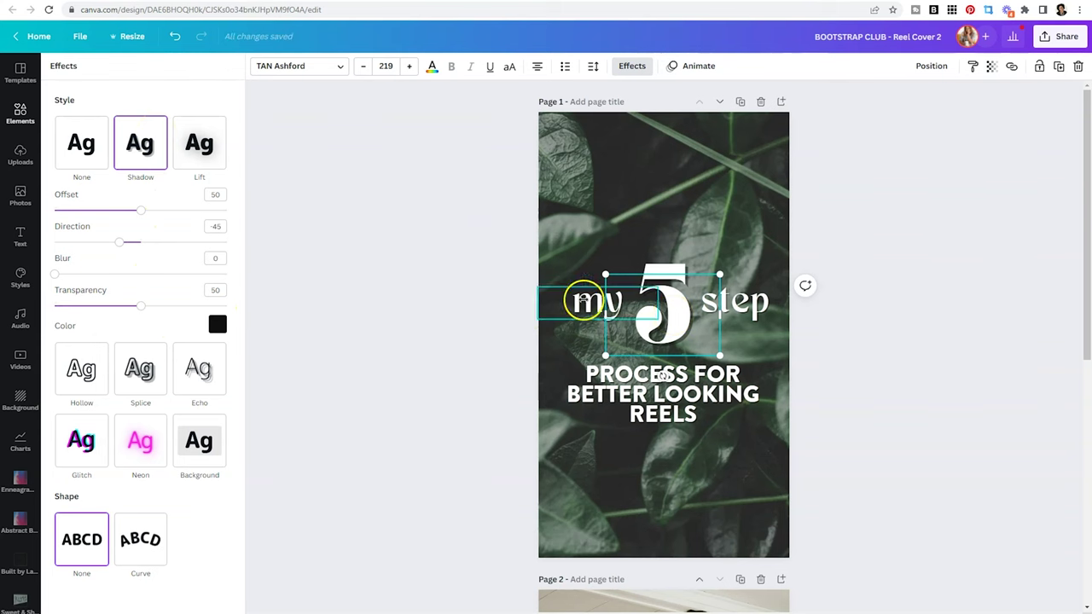
left_click(424, 231)
left_click(424, 231)
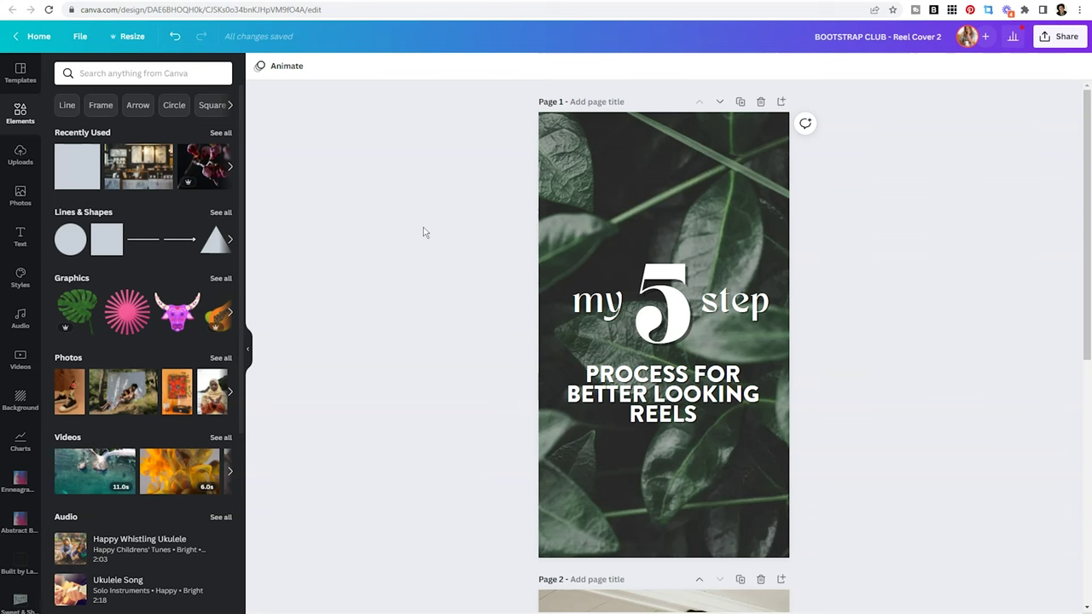
scroll(423, 227, "down", 4)
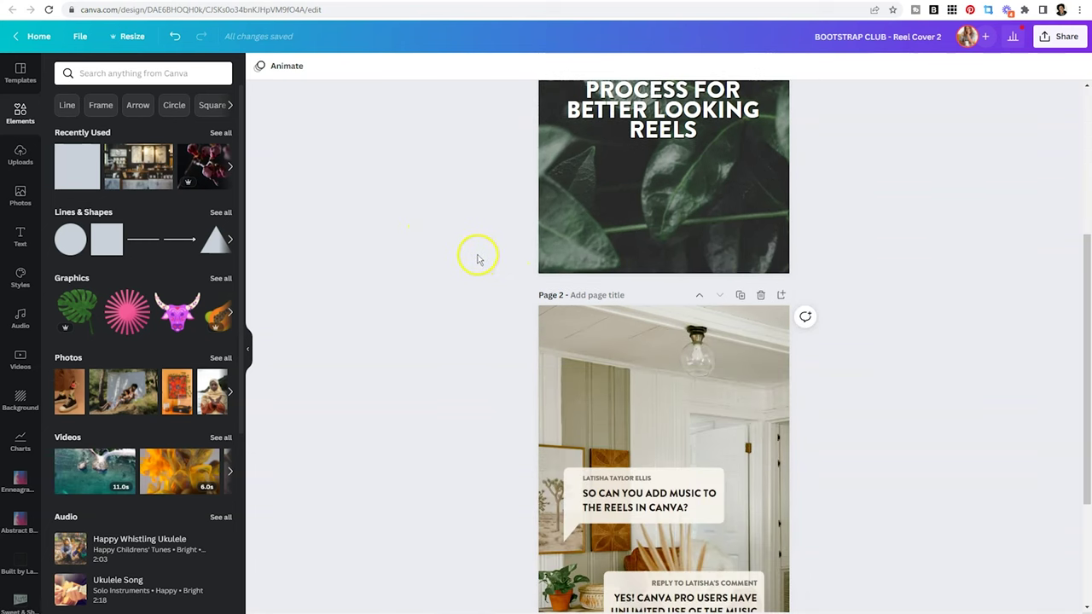
Scroll down to show Page 2, the room photo with comment and reply bubbles.
scroll(477, 256, "down", 3)
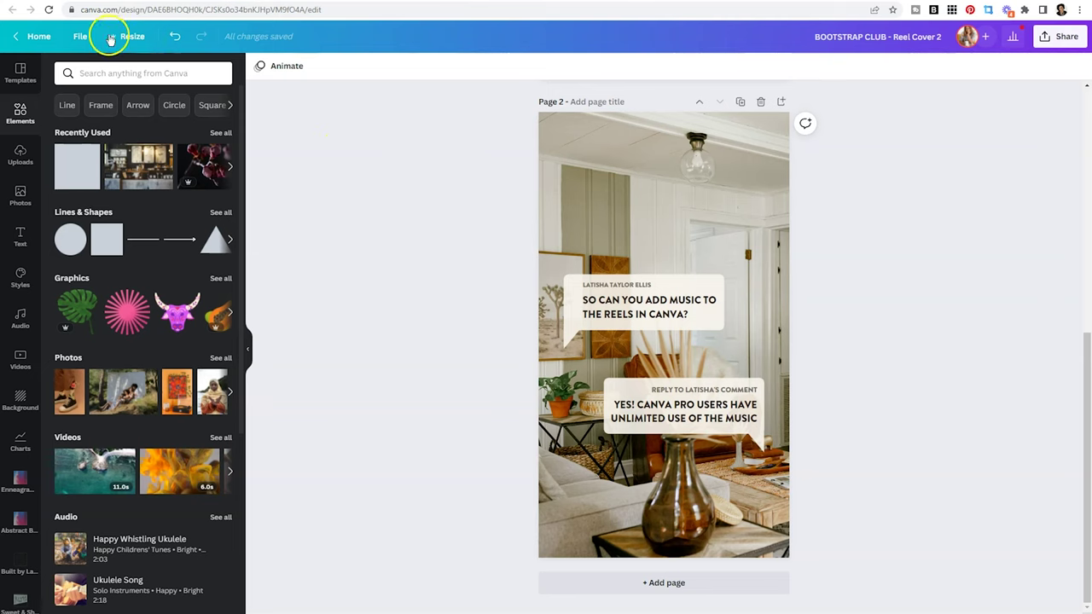
left_click(80, 35)
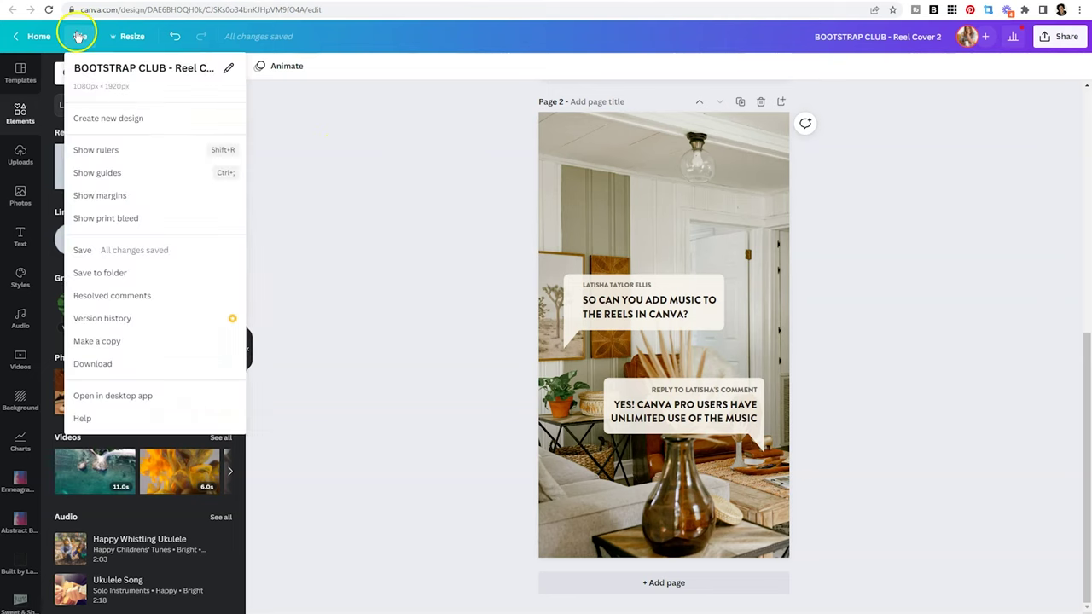
Create a new blank Instagram Post design from the File menu.
left_click(116, 118)
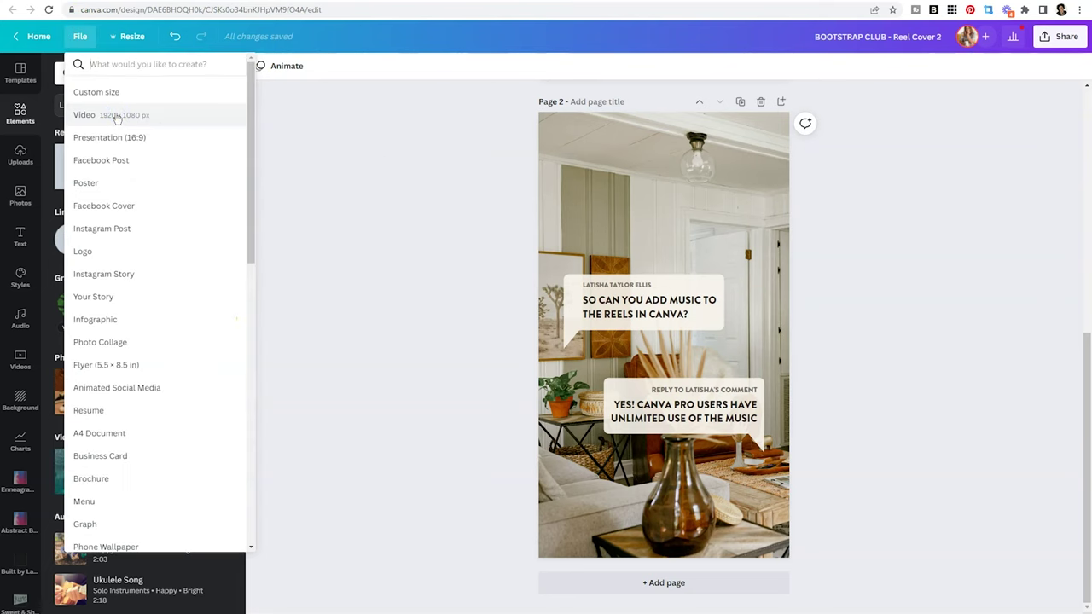
left_click(145, 227)
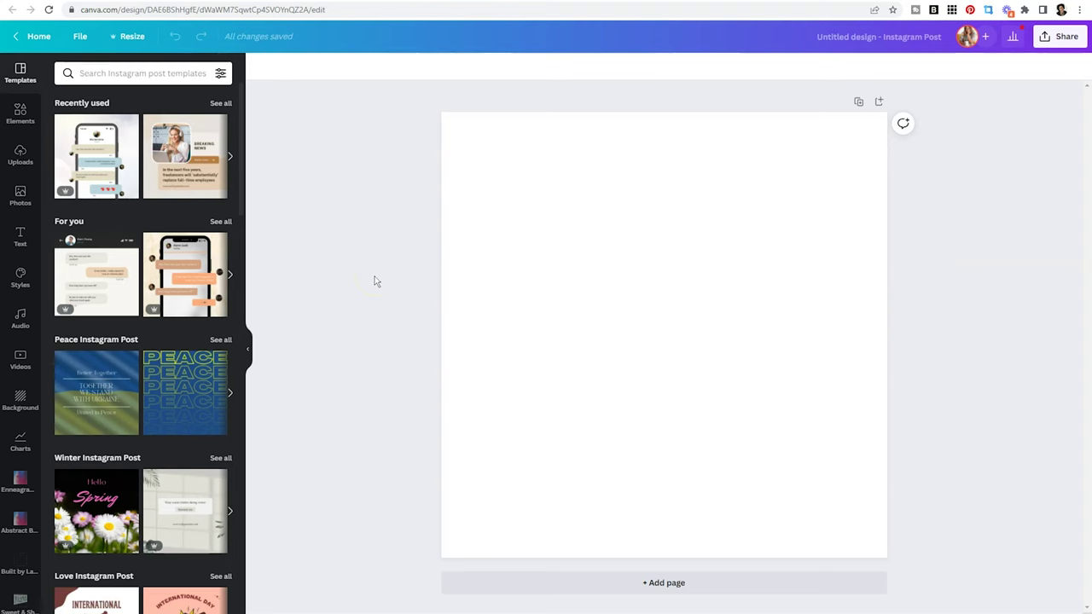
Search templates for 'message' and apply the phone chat-message template.
left_click(175, 76)
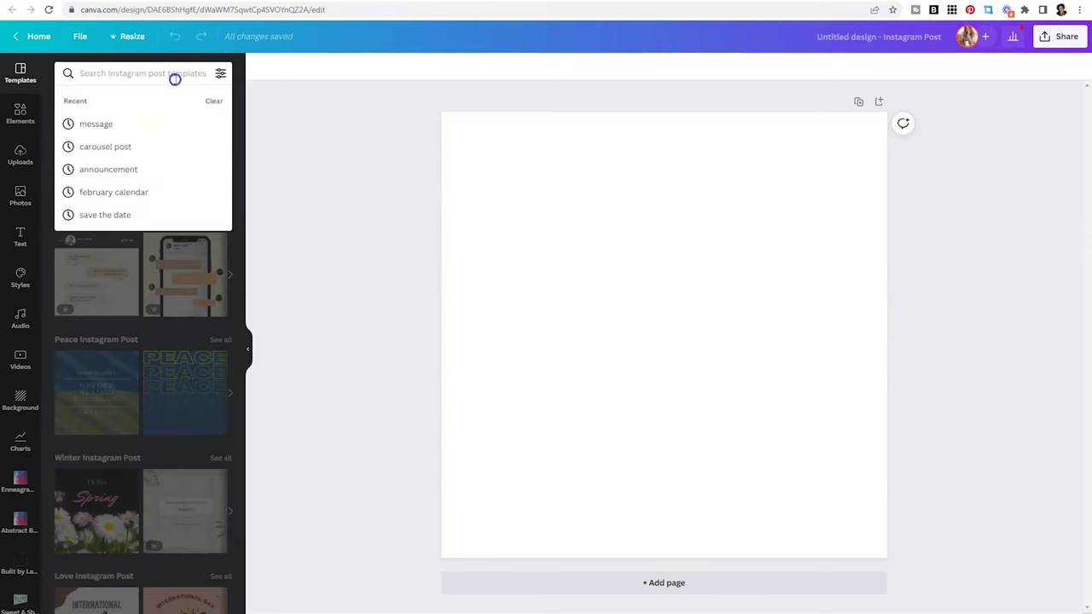
left_click(98, 123)
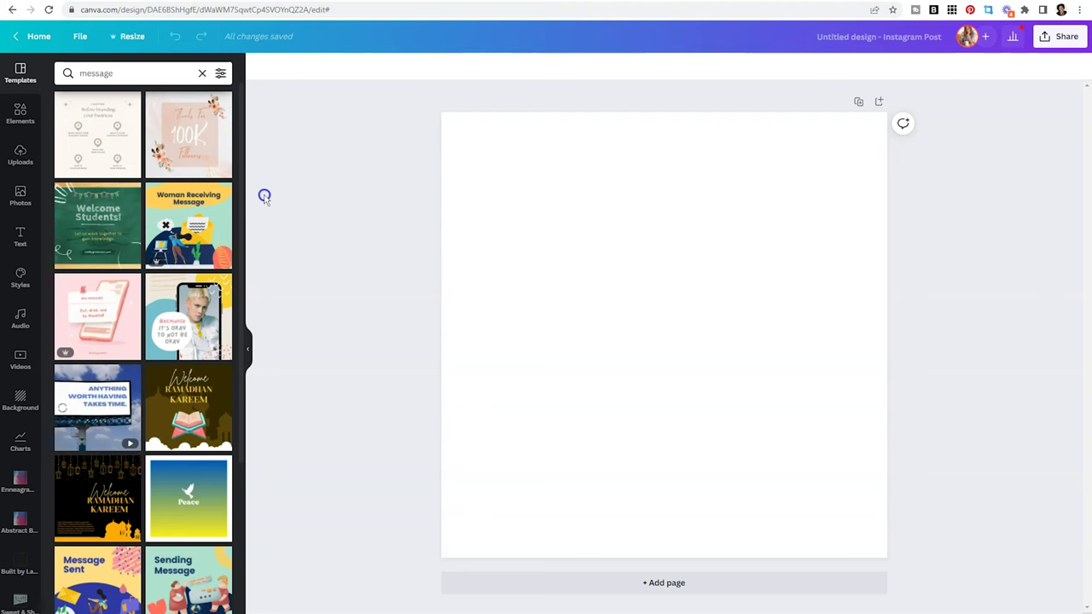
scroll(178, 254, "down", 4)
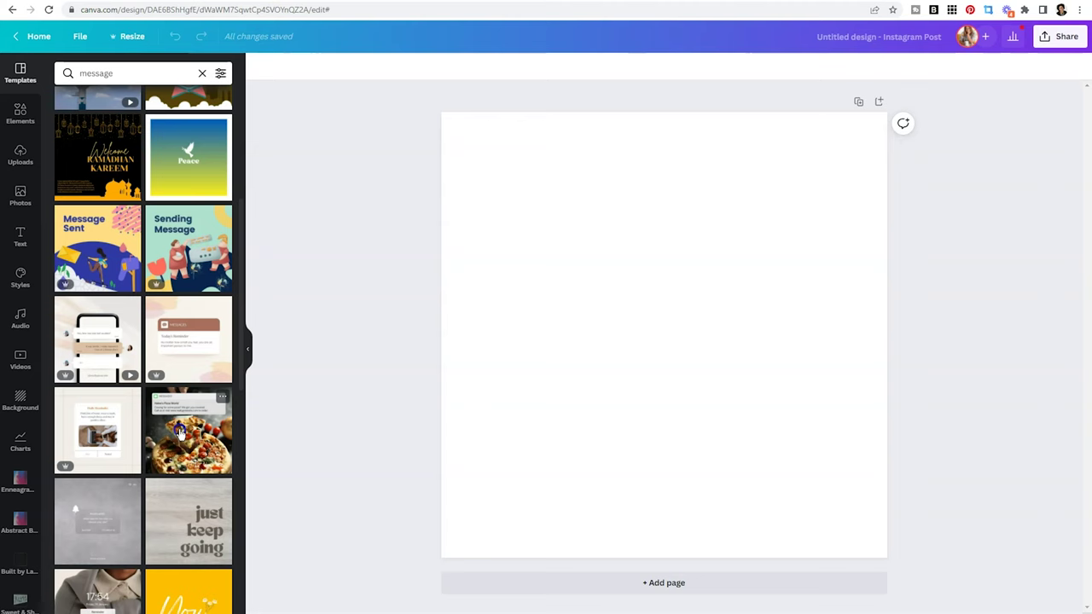
left_click(97, 341)
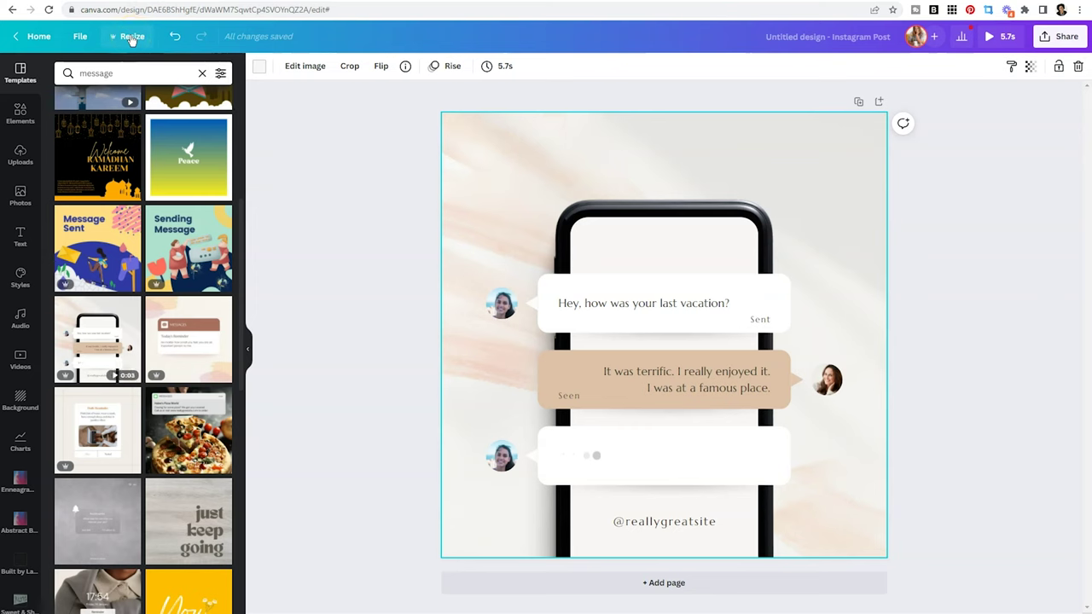
left_click(125, 42)
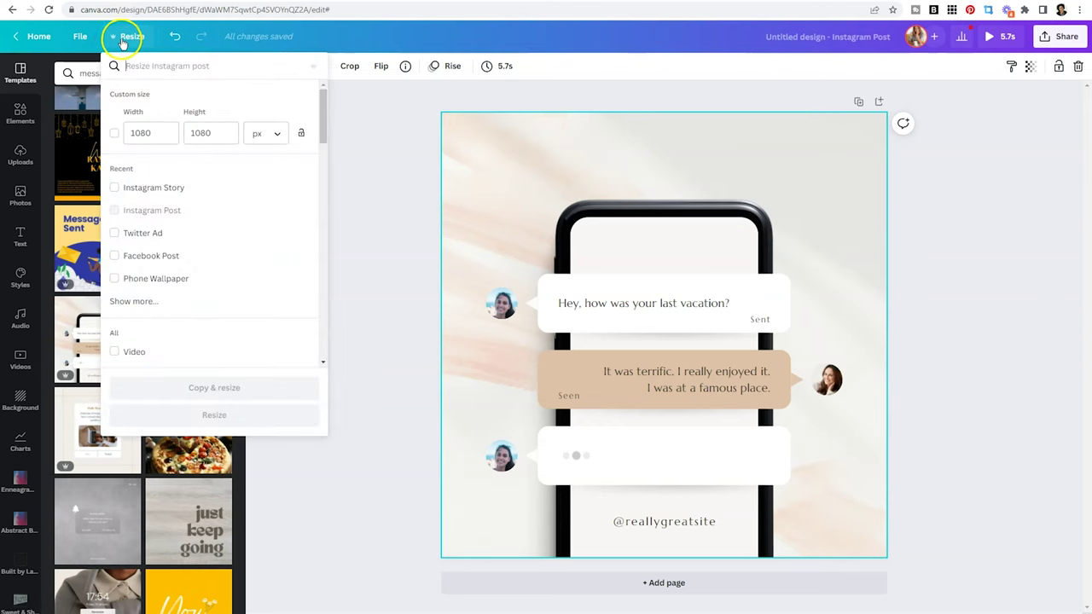
Resize the chat-message design to Instagram Story, 1080 × 1920 px.
left_click(114, 188)
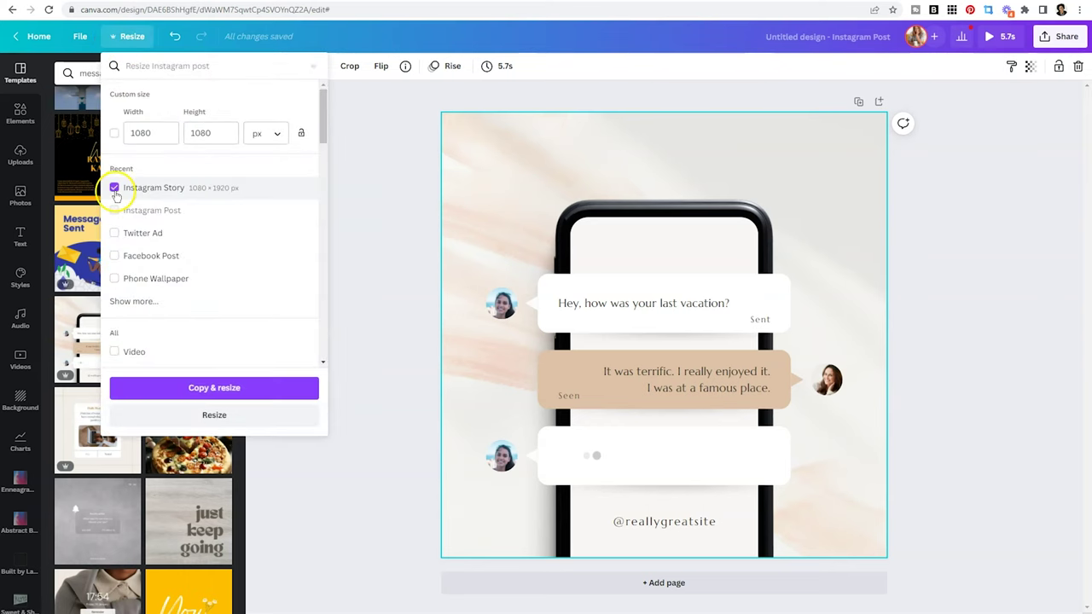
left_click(243, 424)
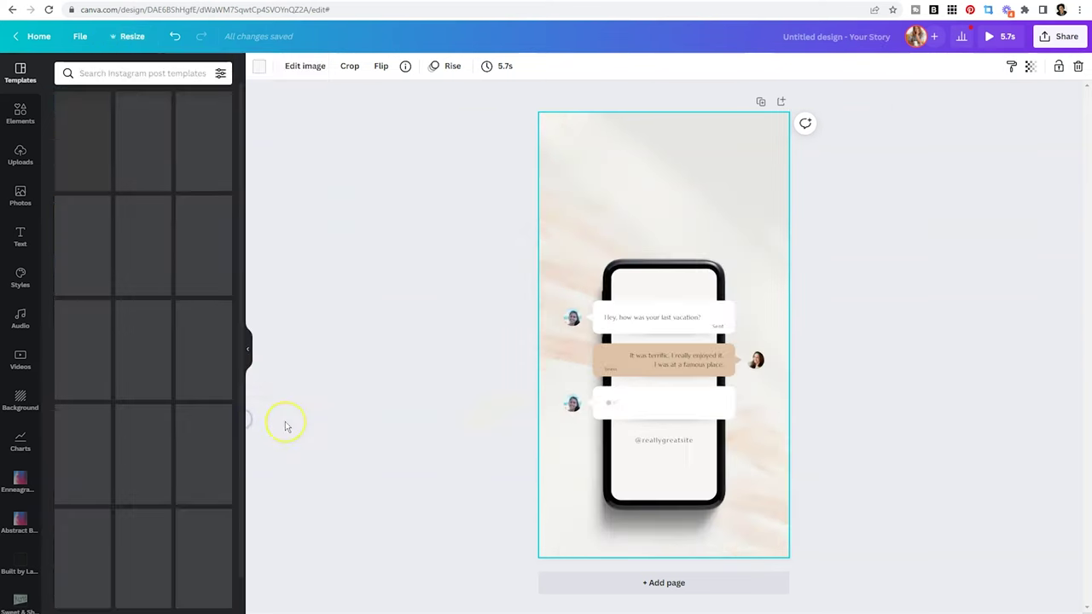